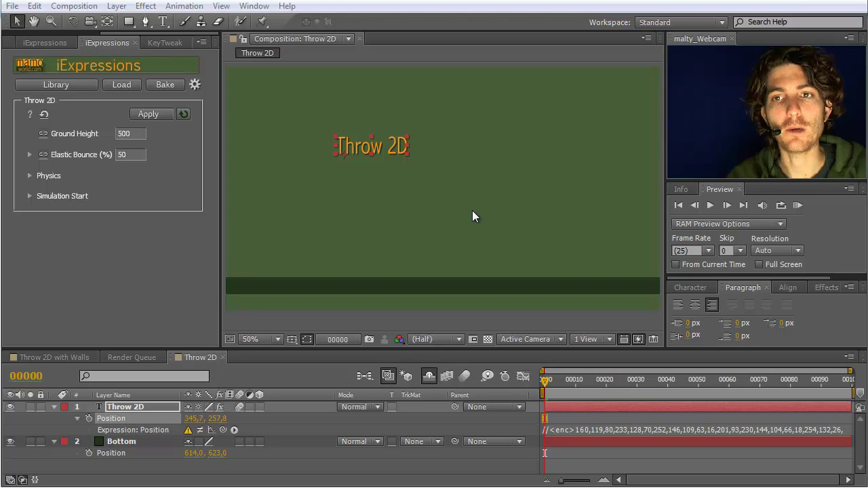
Drag the Throw 2D text down to rest on the Bottom ground bar at 337.7, 619.8.
left_click_drag(373, 143, 372, 249)
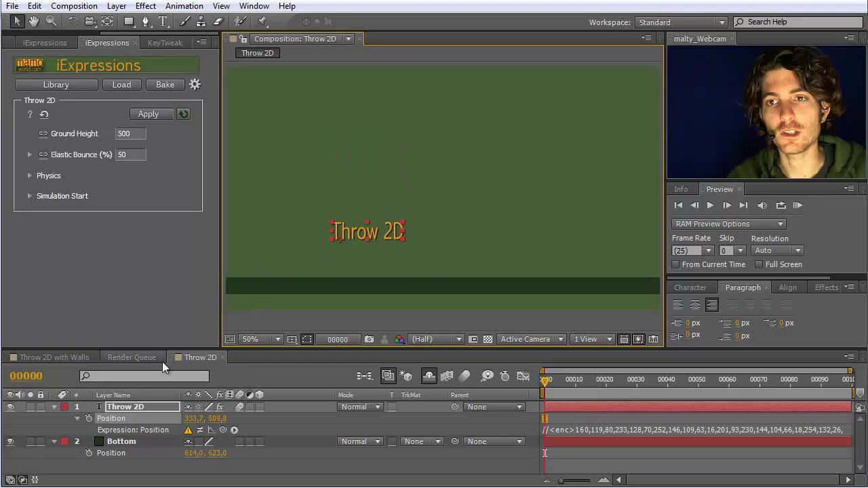
left_click(123, 441)
left_click(342, 233)
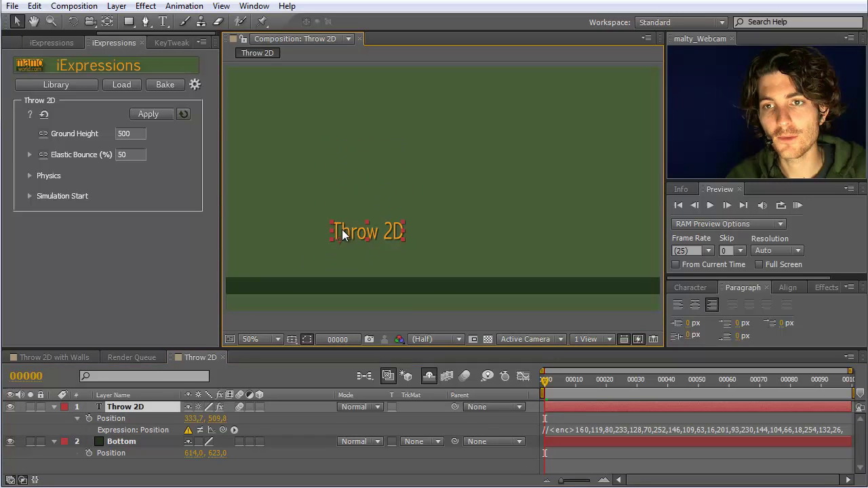
left_click_drag(362, 234, 366, 271)
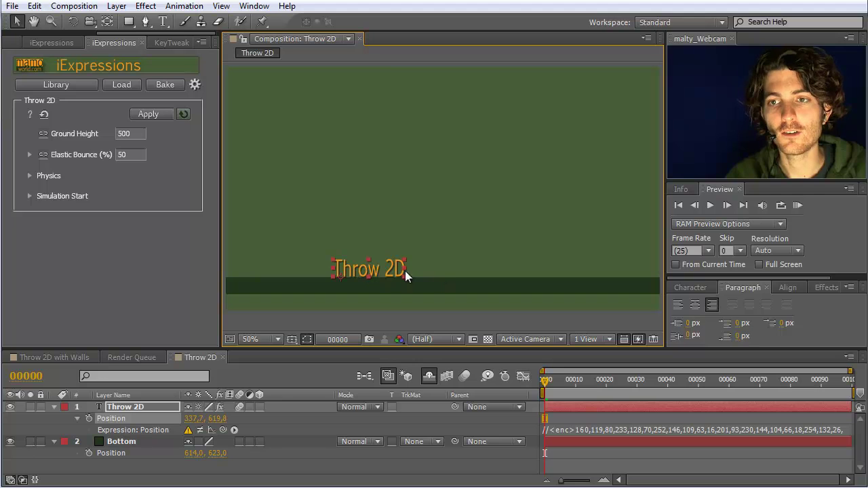
Paste the Position Y value 619.76 into Ground Height, then lift the text to 327.7, 207.8.
left_click(217, 418)
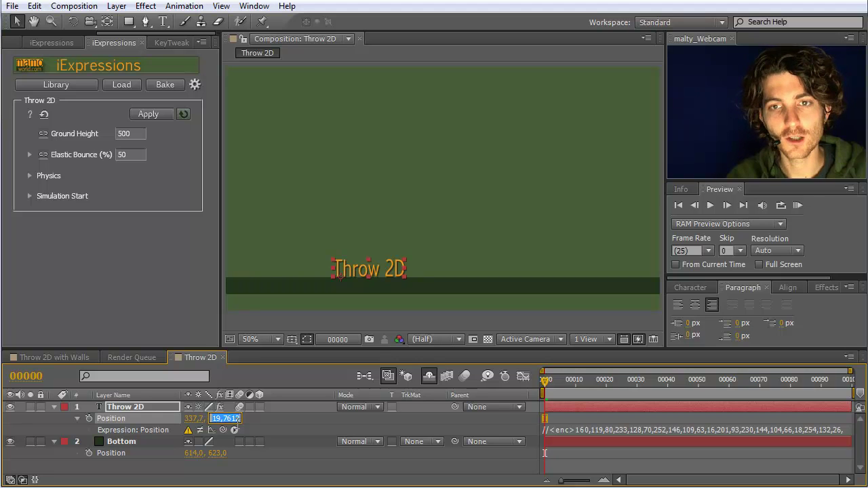
left_click(129, 133)
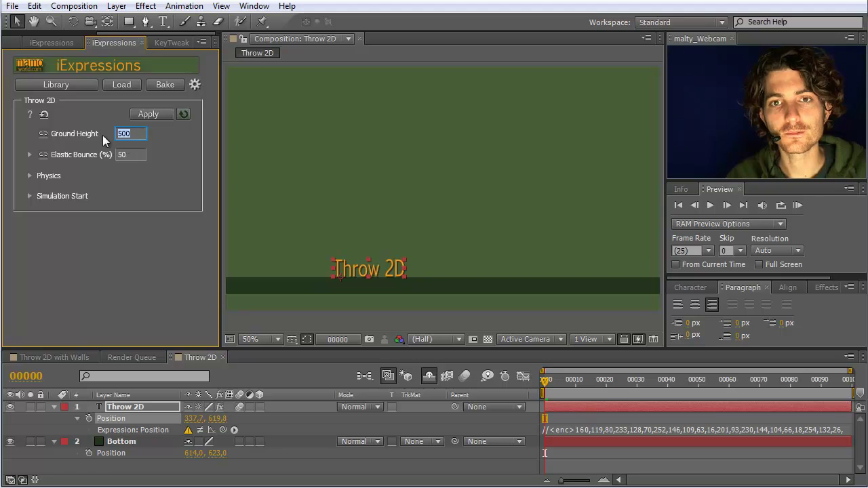
key("ctrl+v")
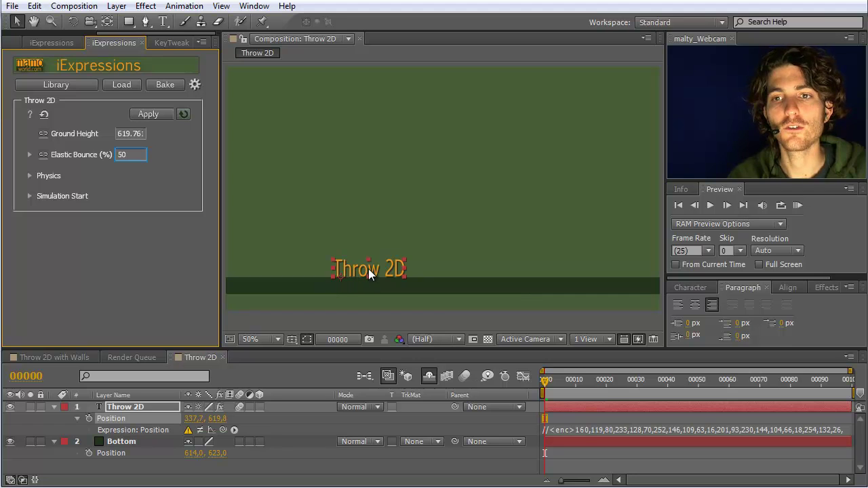
left_click_drag(368, 268, 366, 129)
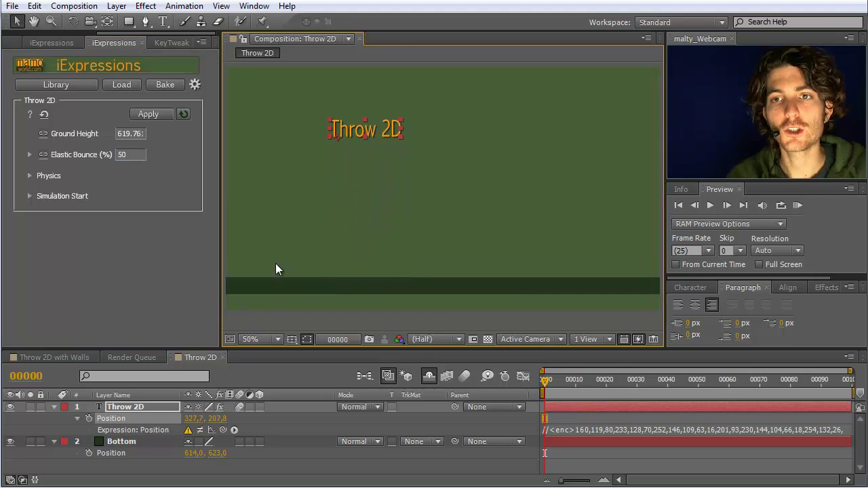
Apply the Throw 2D expression to Position and preview the text falling onto the ground bar.
left_click(114, 419)
left_click(138, 114)
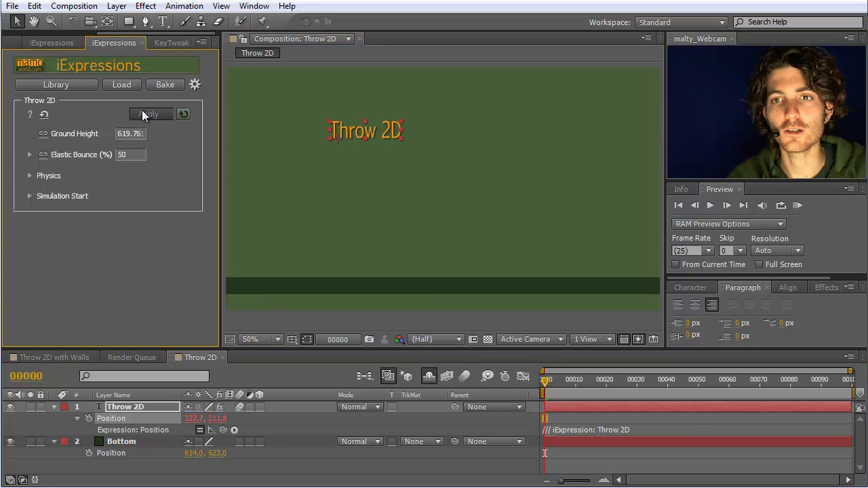
left_click_drag(544, 382, 497, 383)
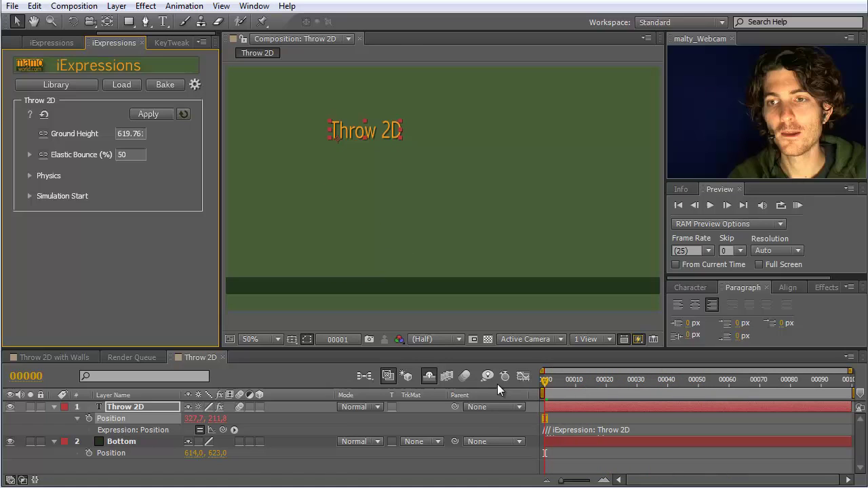
left_click(798, 204)
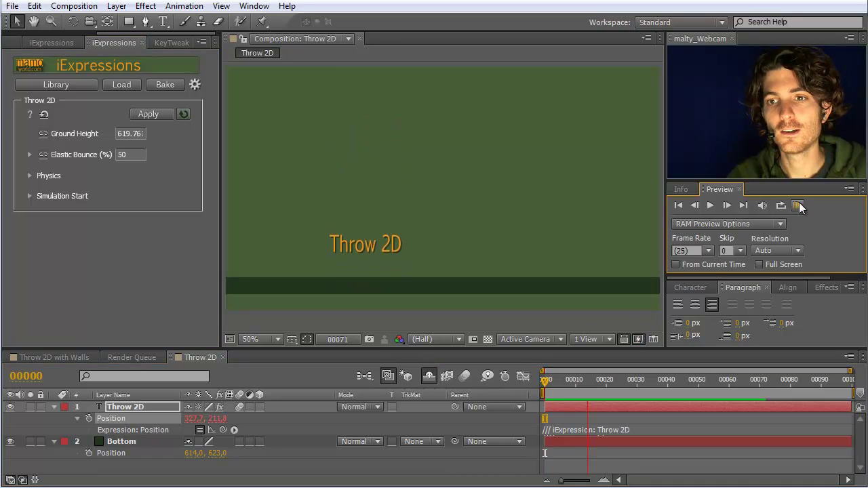
left_click(798, 204)
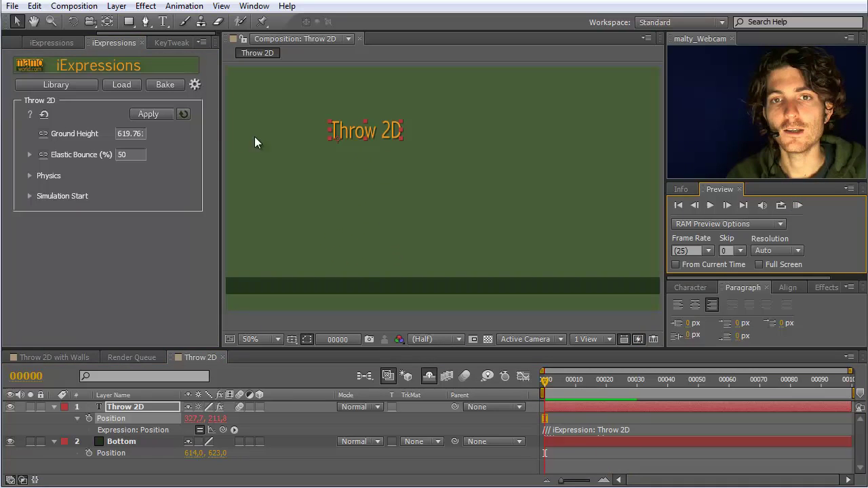
Set Elastic Bounce to 100%, reapply and update Throw 2D on Position, and preview the bouncing text.
mouse_move(70, 155)
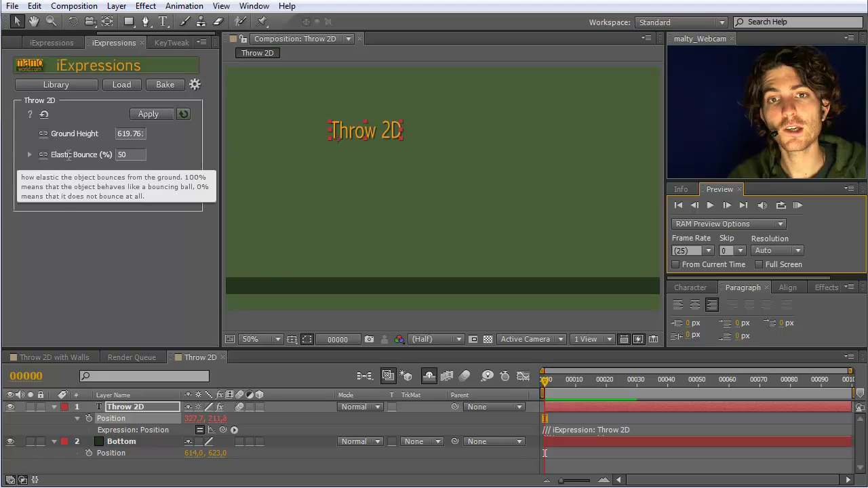
left_click(28, 155)
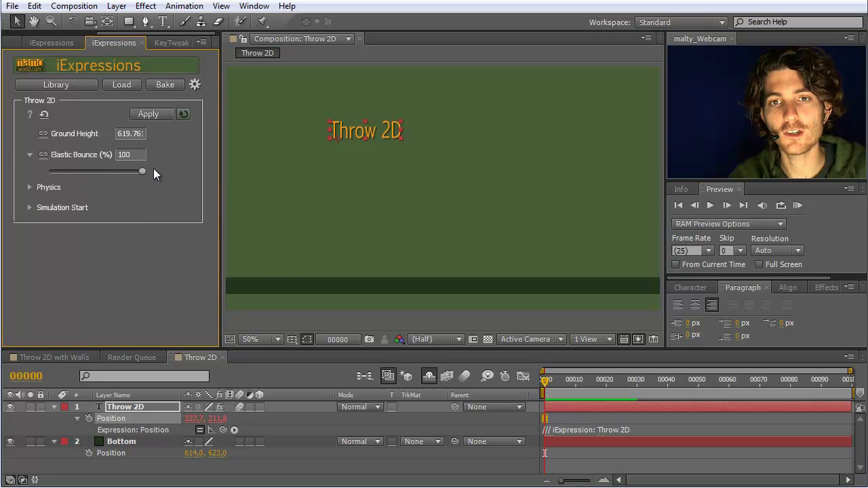
left_click(109, 421)
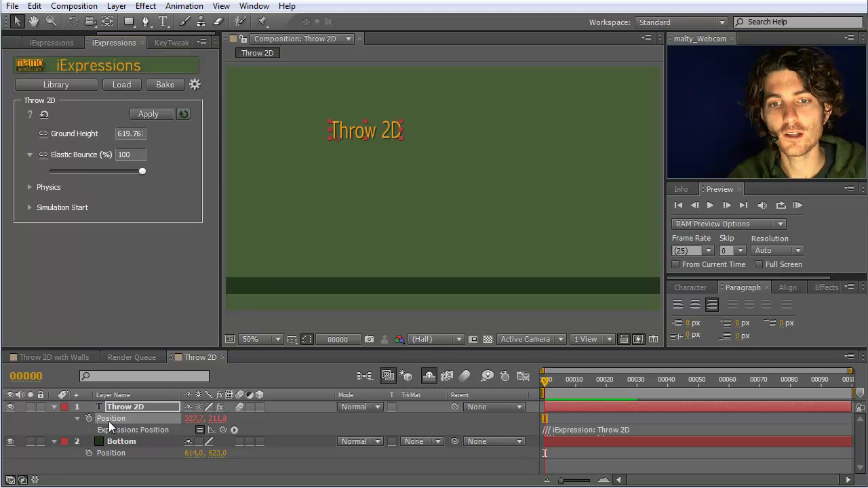
left_click(148, 115)
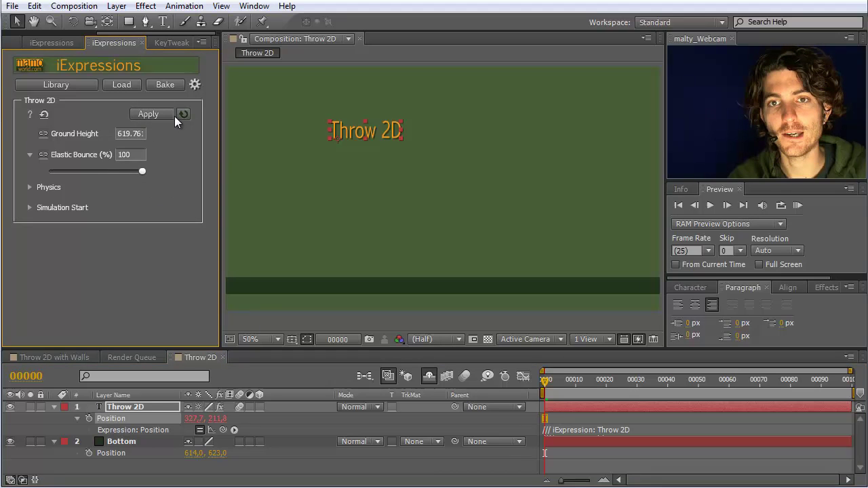
left_click(181, 115)
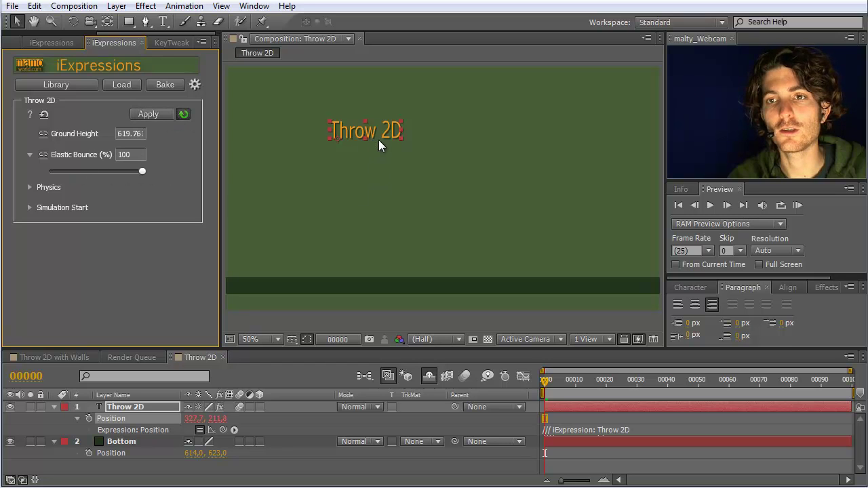
left_click(797, 205)
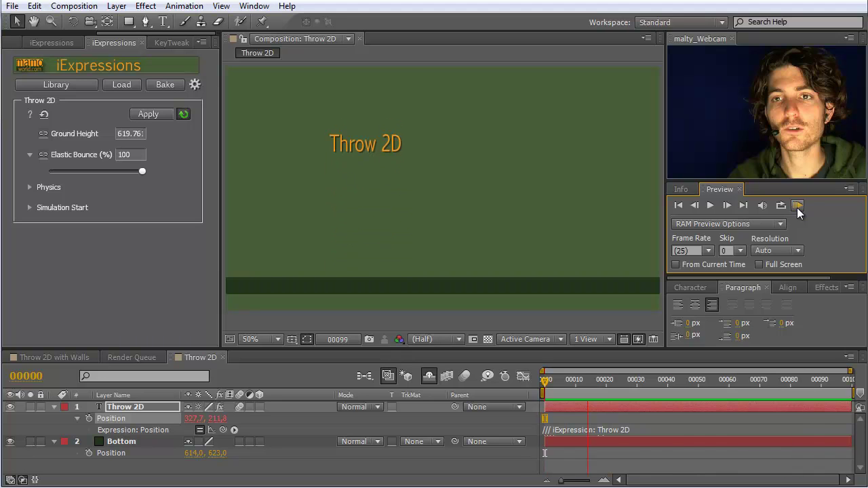
Lower Elastic Bounce to just above zero and preview the low-bounce throw.
left_click_drag(142, 171, 52, 177)
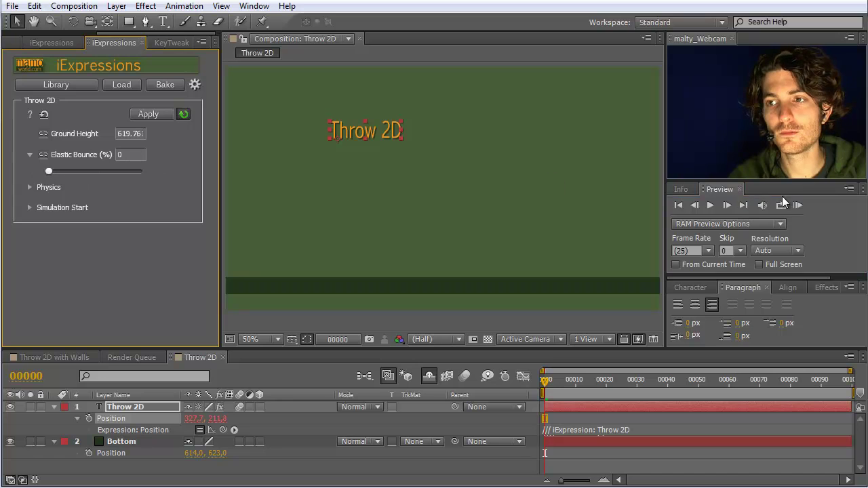
left_click(798, 206)
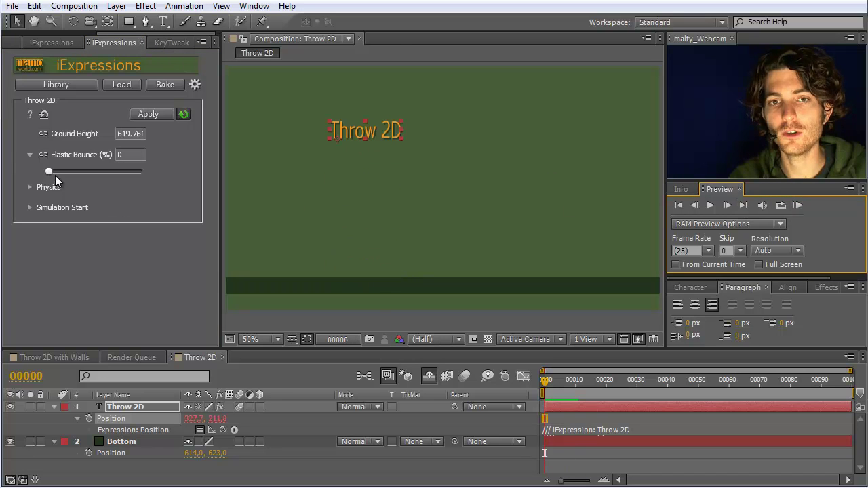
left_click_drag(50, 173, 63, 172)
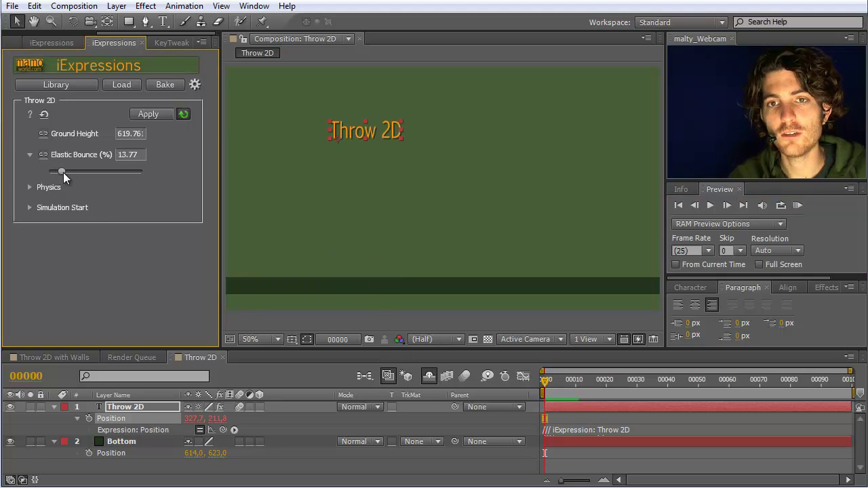
left_click(797, 205)
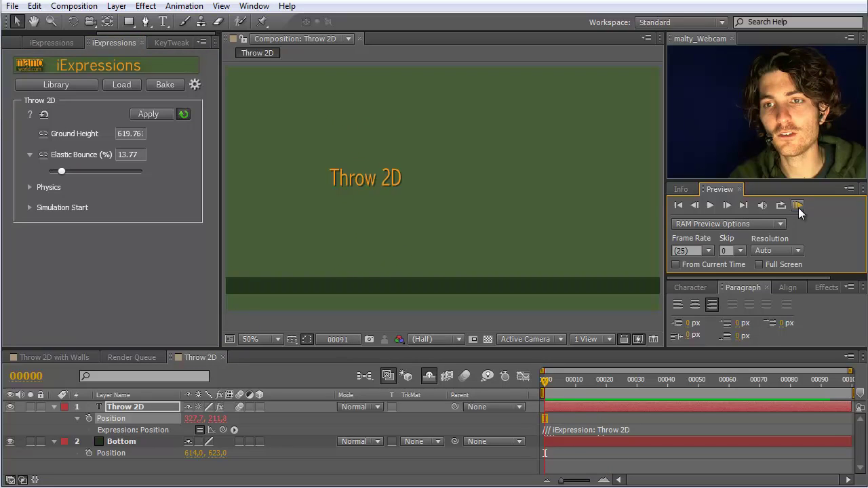
left_click(88, 189)
Preview Elastic Bounce at about 39.86, then reduce it to 0.
left_click_drag(62, 171, 86, 171)
left_click(797, 203)
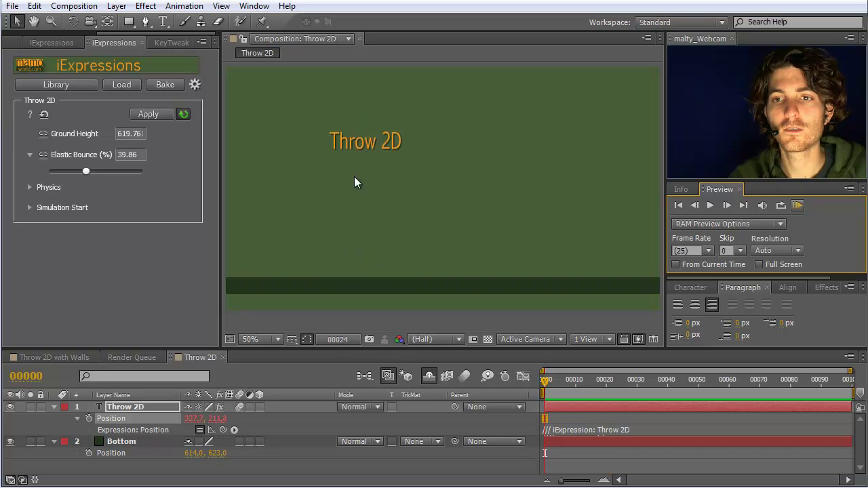
left_click(91, 170)
left_click(90, 173)
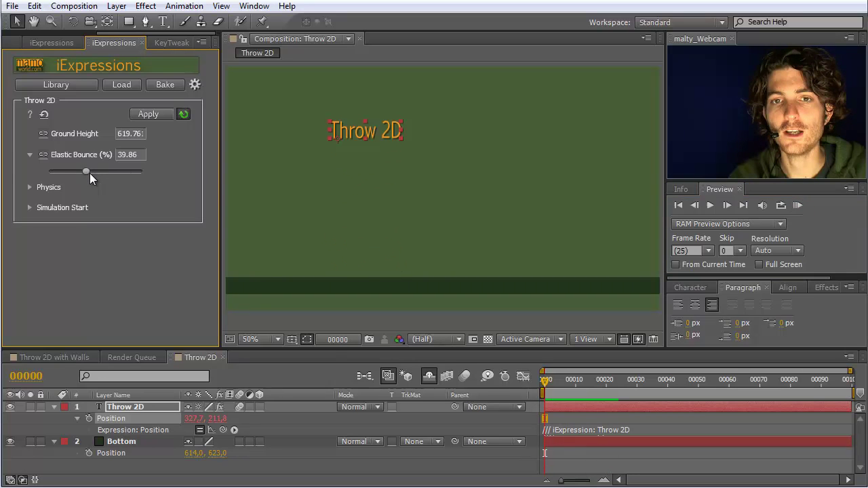
left_click(798, 206)
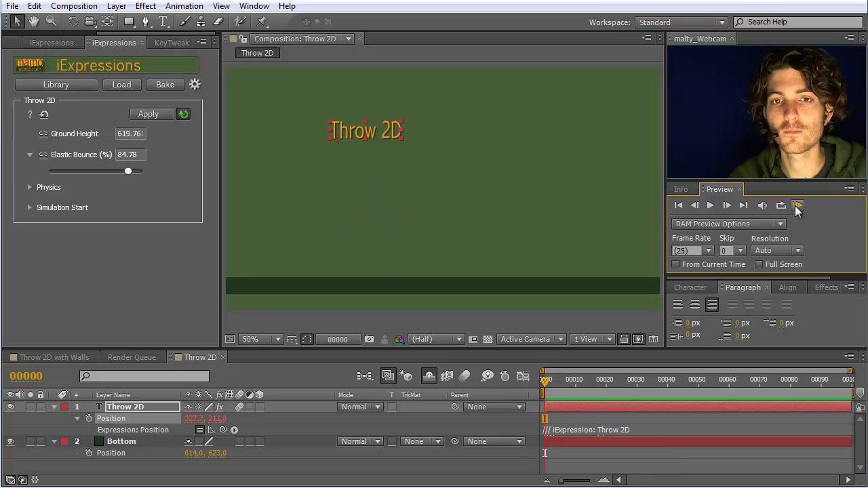
left_click(797, 206)
left_click_drag(128, 170, 44, 170)
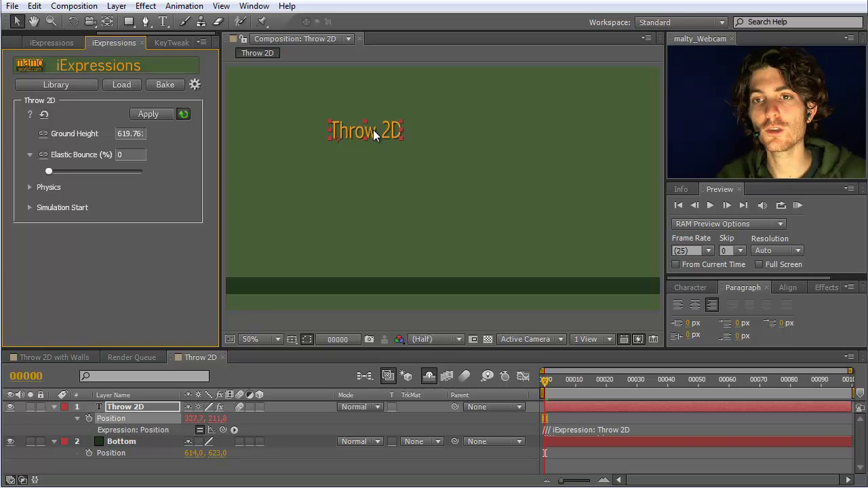
Keyframe Position with the text starting at lower left and moving up-right one frame later.
left_click_drag(373, 129, 312, 231)
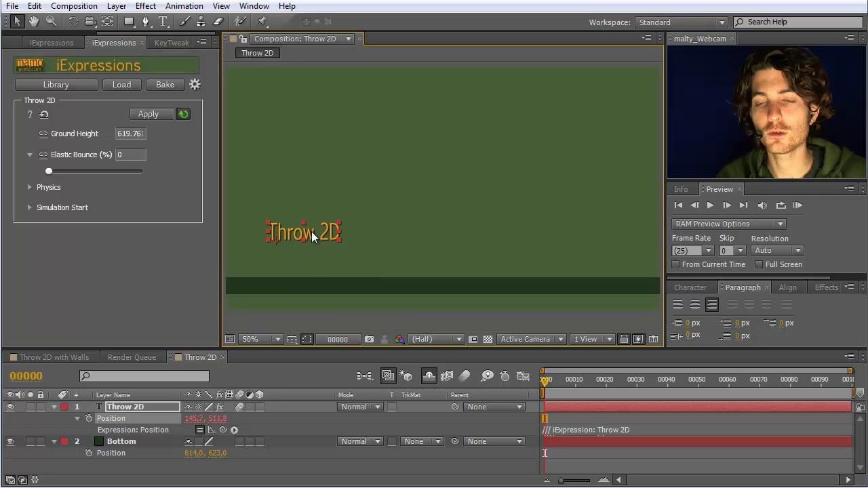
left_click(88, 418)
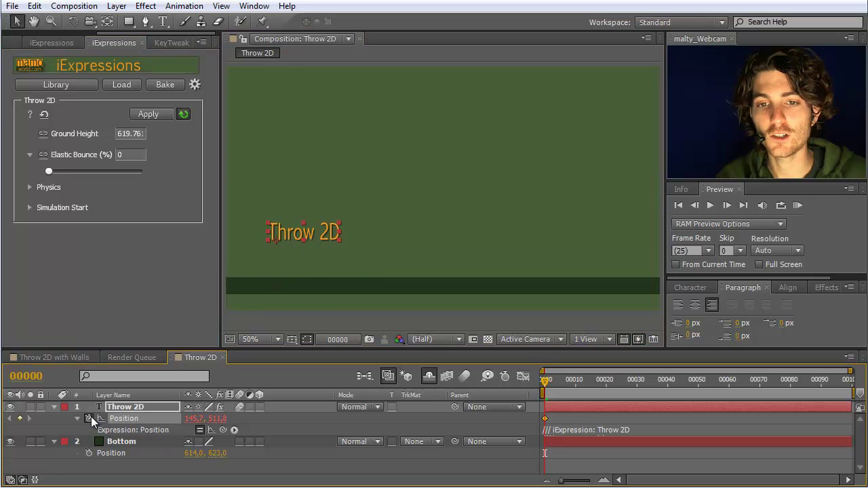
mouse_move(310, 234)
left_mouse_down()
mouse_move(333, 219)
mouse_move(301, 234)
left_mouse_up()
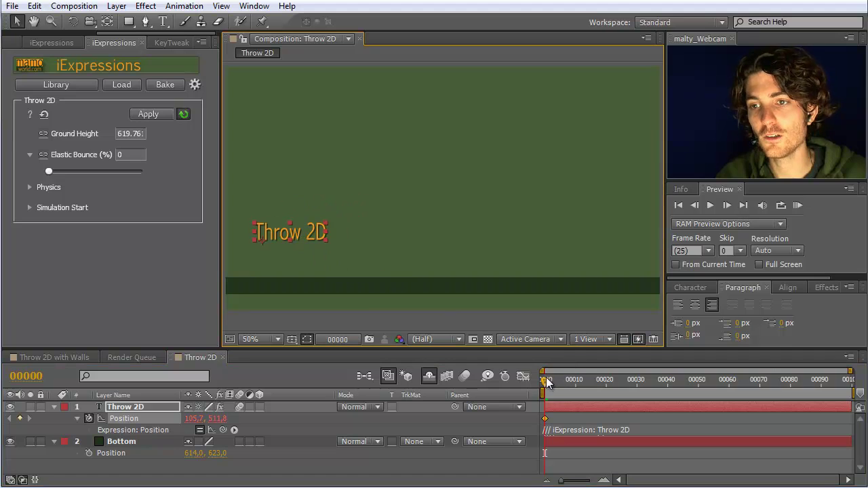
left_click_drag(547, 383, 550, 383)
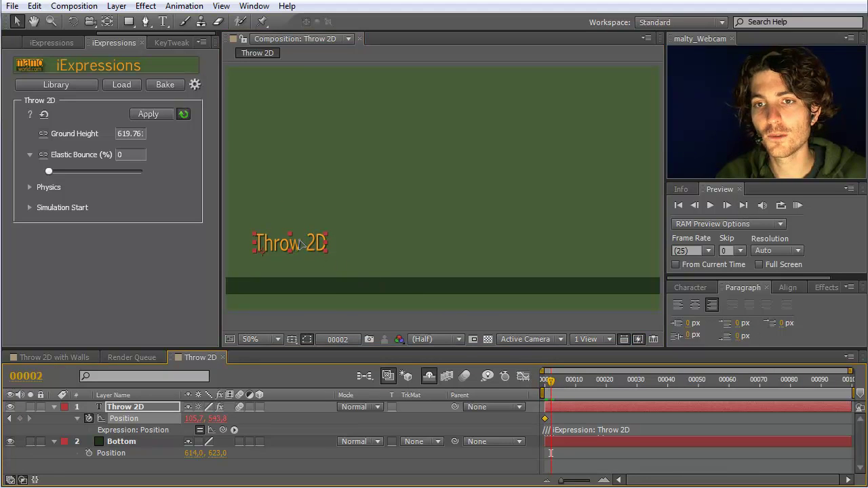
left_click_drag(302, 244, 326, 218)
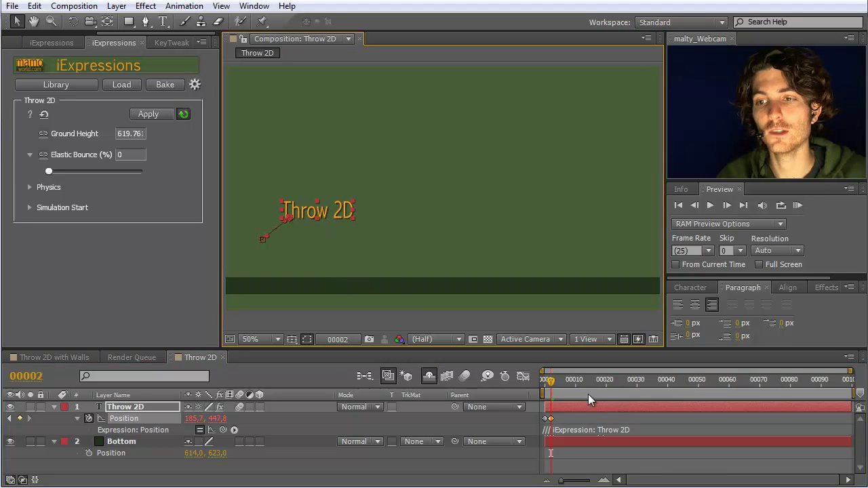
left_click(551, 378)
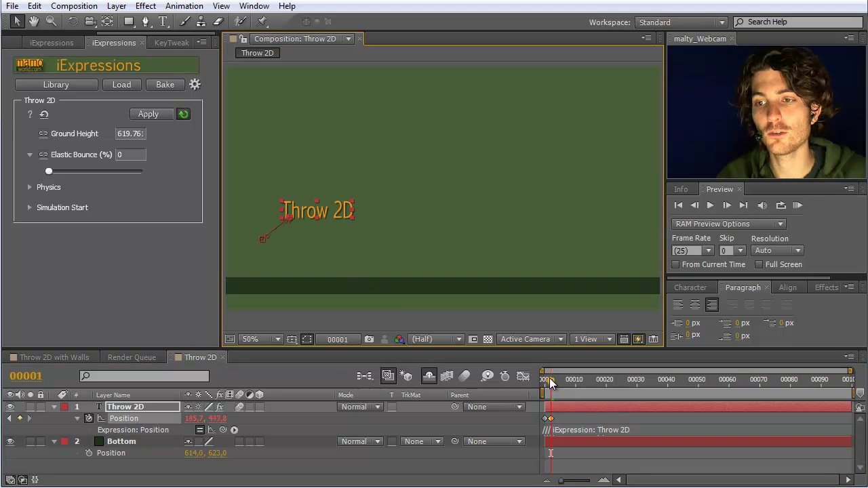
left_click_drag(549, 380, 643, 381)
Preview the throw, raise Elastic Bounce to 48.55, and preview the bouncing landing again.
left_click(798, 206)
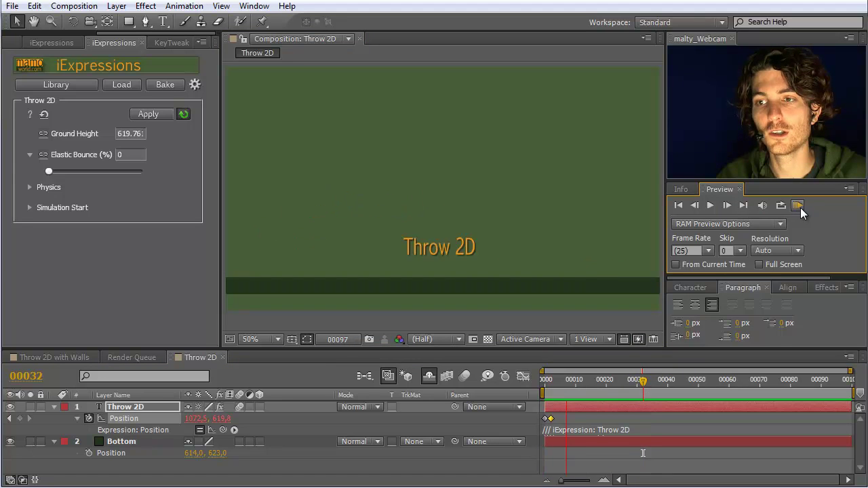
left_click(557, 269)
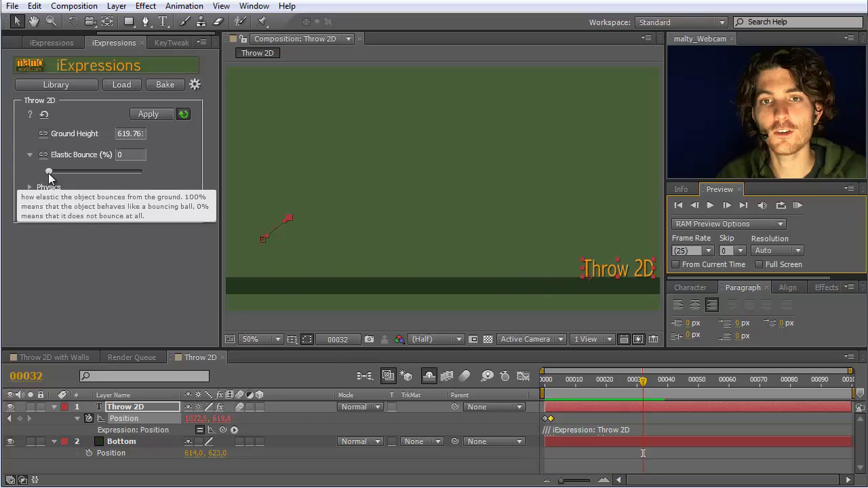
left_click_drag(49, 175, 93, 171)
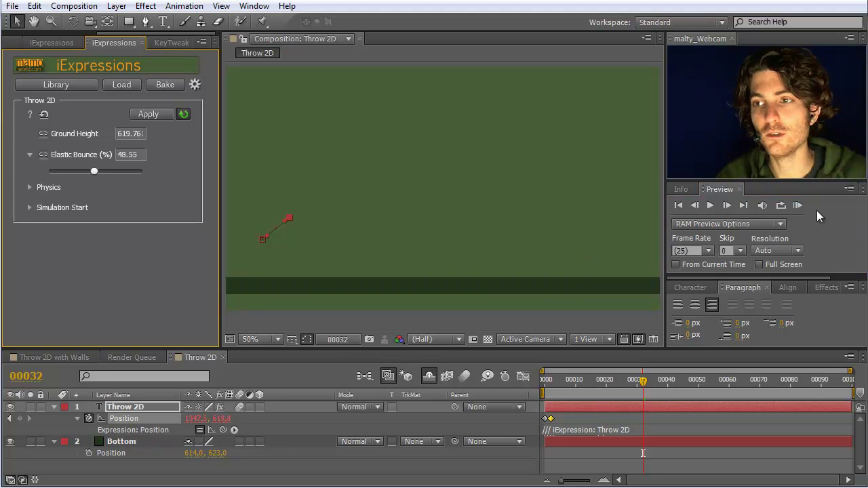
left_click(798, 204)
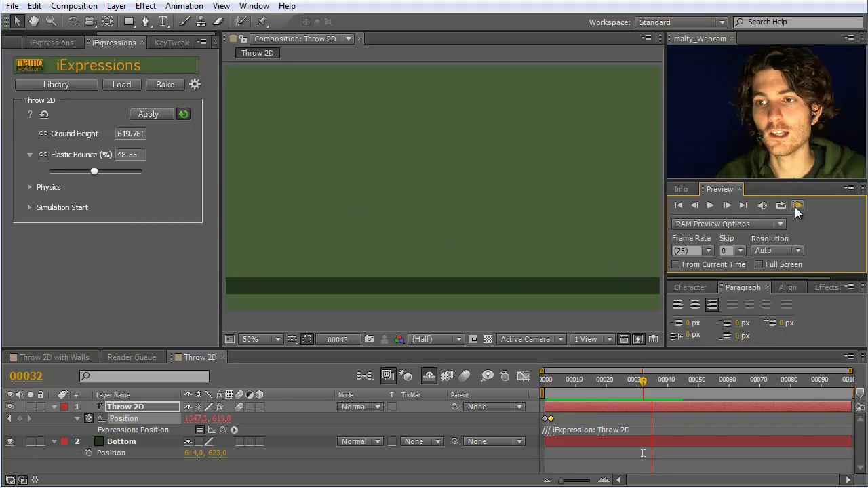
left_click(797, 211)
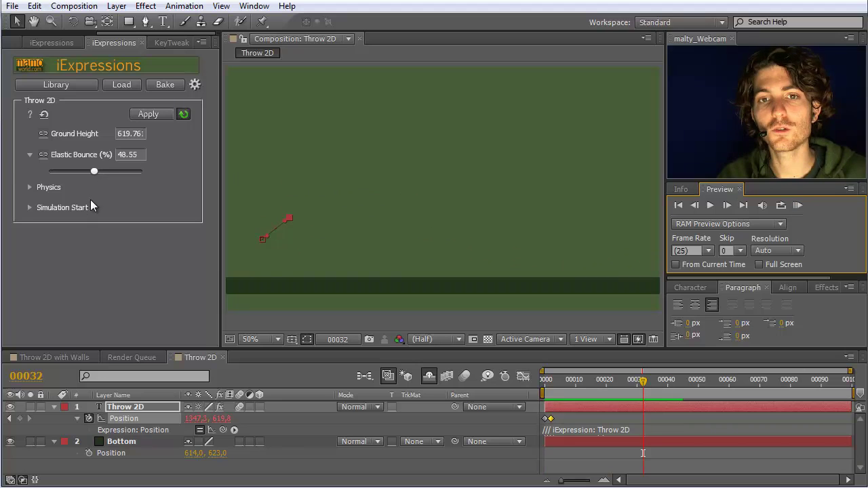
Reveal the Physics settings, confirm Gravity at 500, and return near frame 0.
left_click(29, 188)
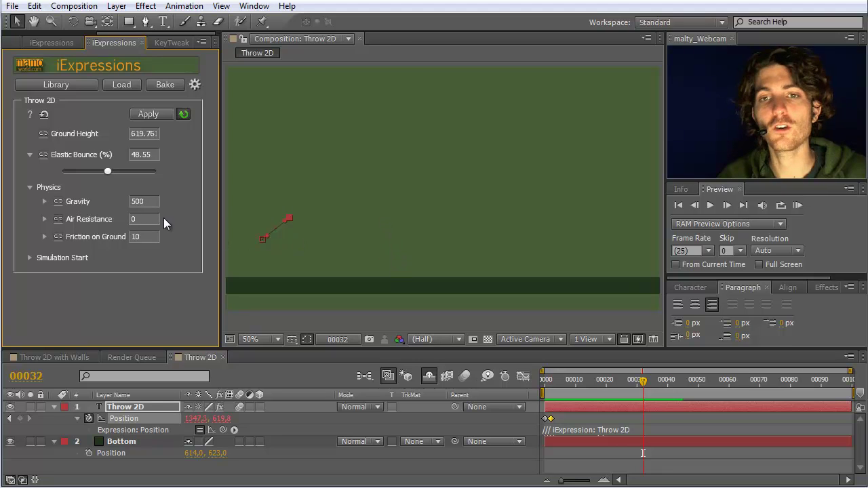
key("Return")
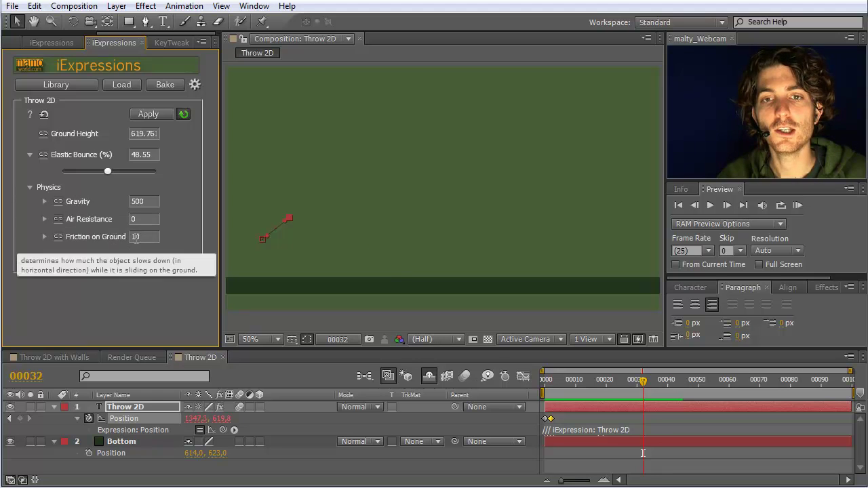
left_click_drag(644, 381, 551, 386)
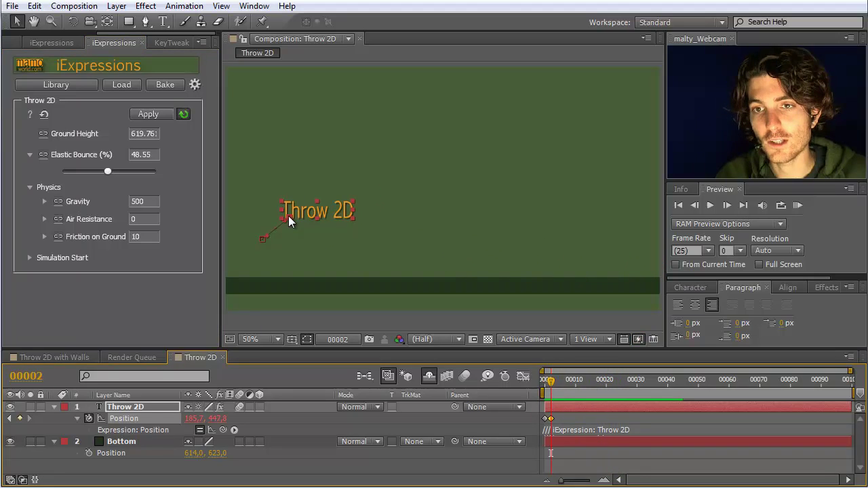
Nudge the throw start slightly left and scrub forward to watch the text land.
left_click_drag(288, 216, 280, 219)
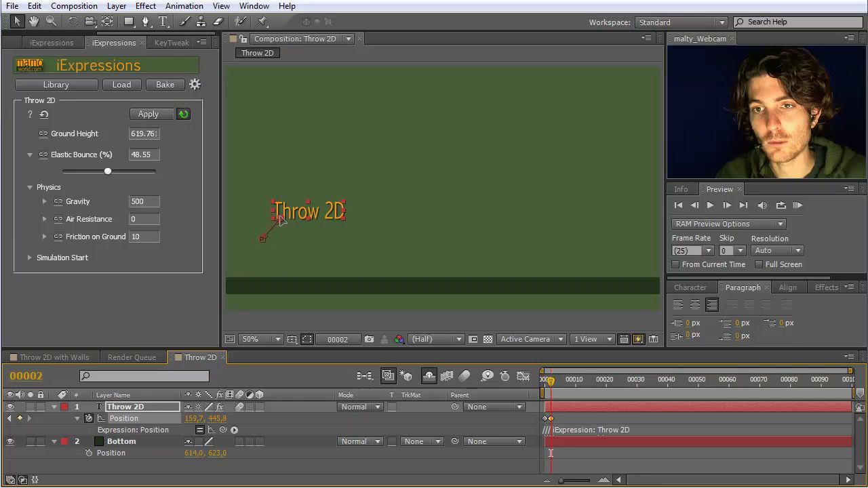
left_click(563, 380)
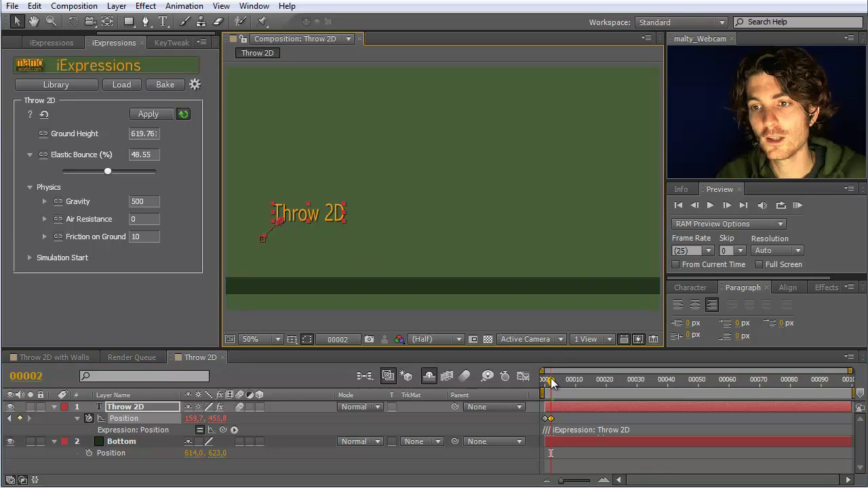
left_click_drag(563, 378, 628, 381)
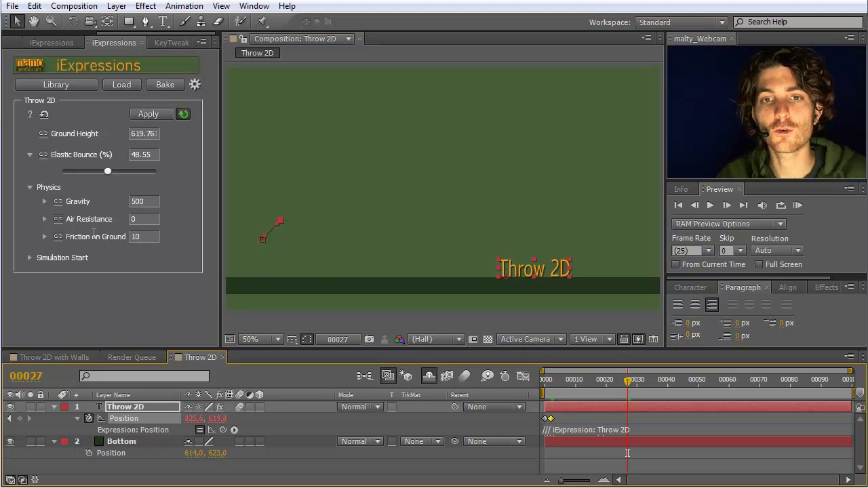
Raise Friction on Ground to 100 and preview how quickly the text stops sliding.
left_click(44, 236)
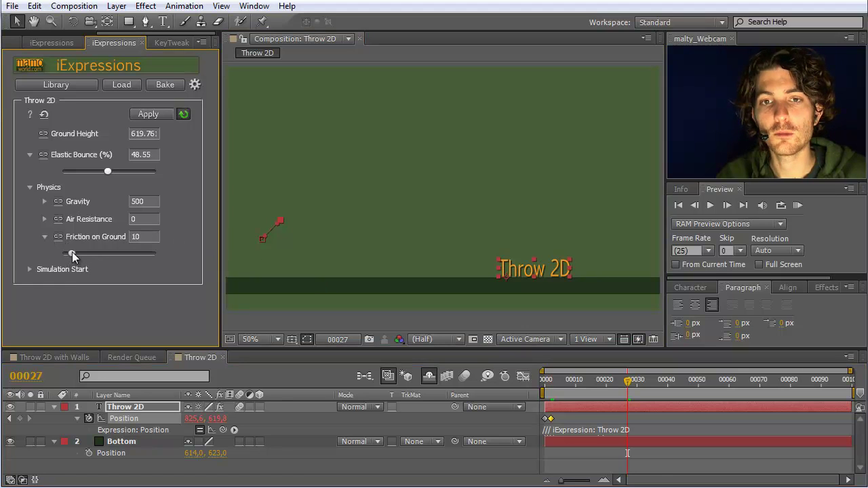
left_click_drag(72, 252, 96, 252)
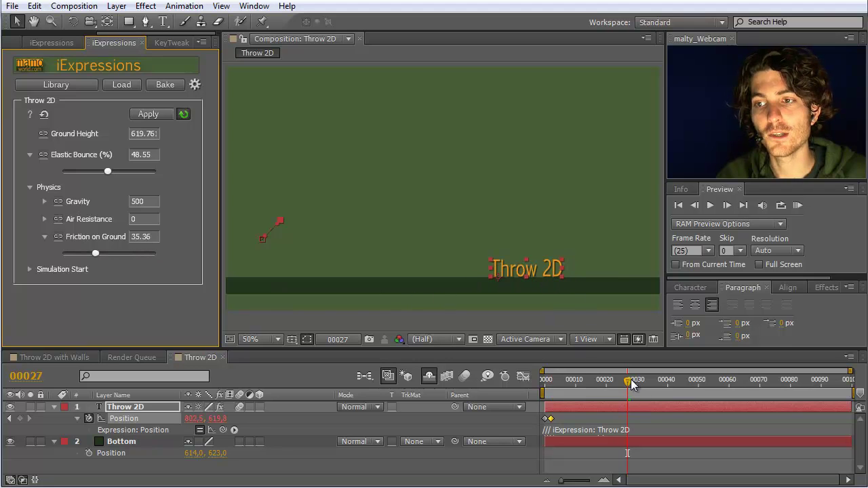
left_click_drag(626, 382, 664, 381)
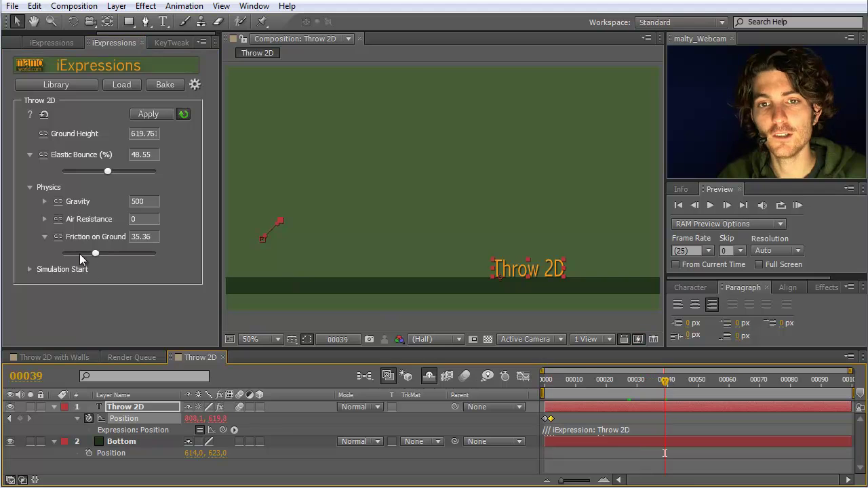
left_click_drag(96, 253, 161, 254)
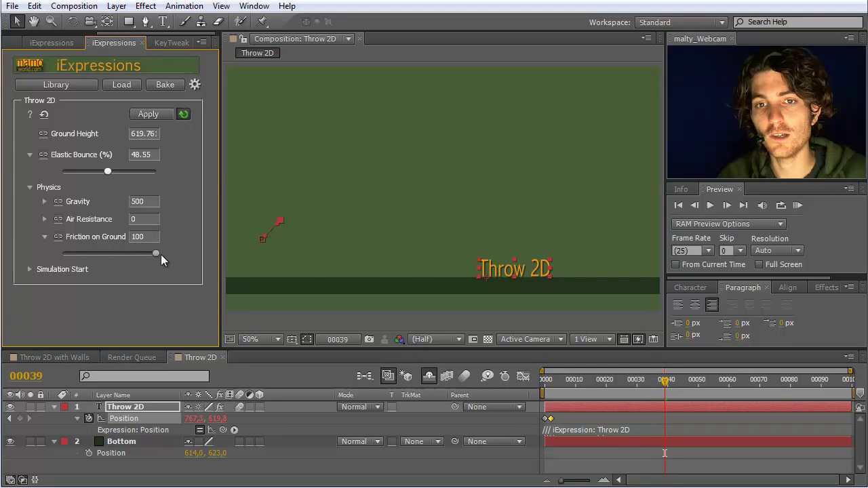
left_click_drag(663, 384, 644, 387)
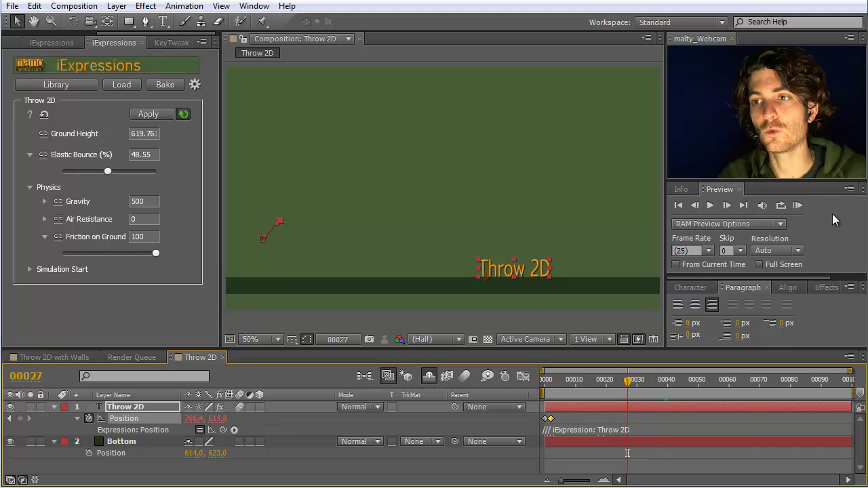
left_click(797, 205)
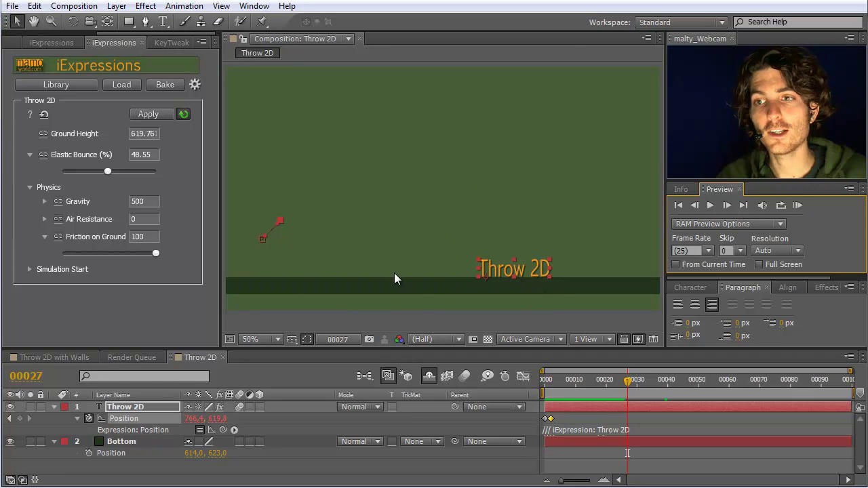
left_click_drag(628, 376, 647, 380)
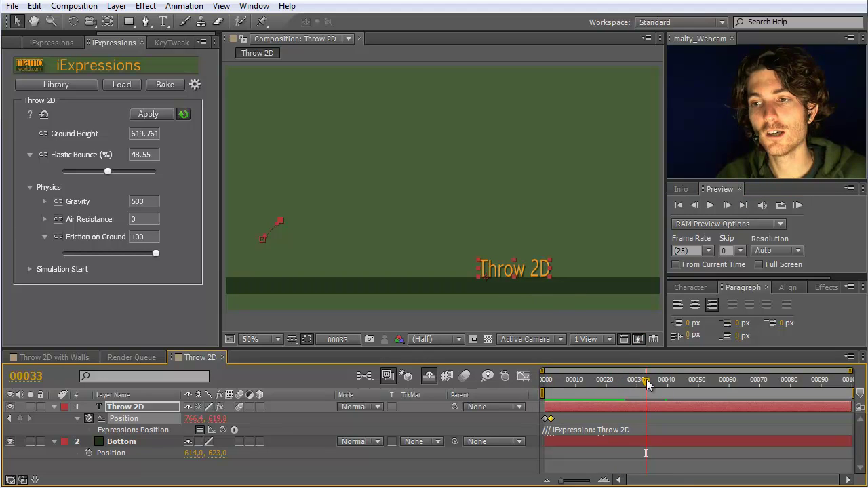
left_click_drag(646, 379, 533, 387)
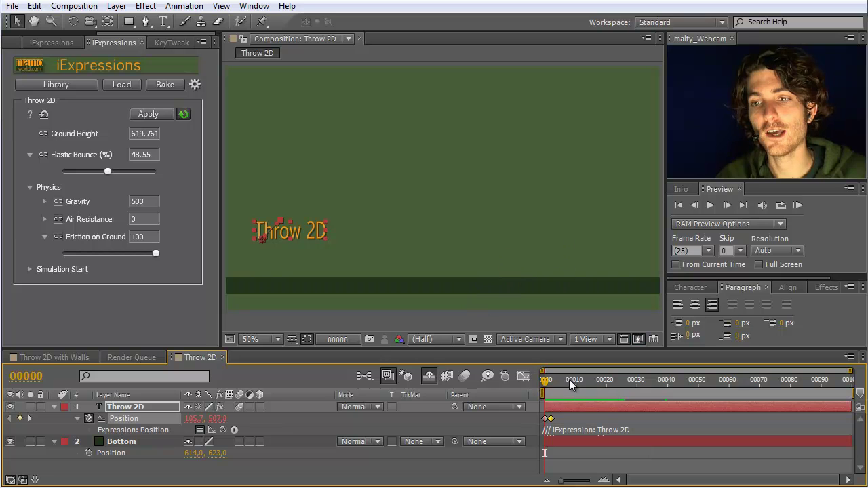
left_click_drag(546, 379, 630, 381)
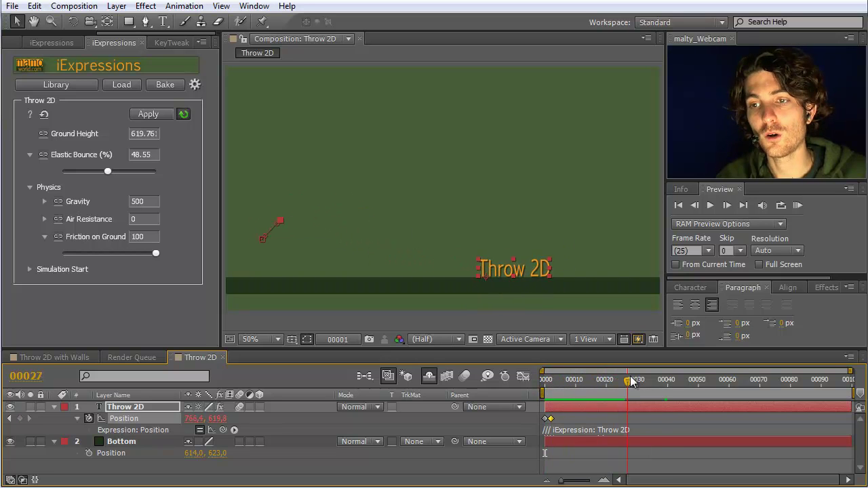
Set KeyTweak's interface language to English through its Help, then close the KeyTweak panel.
left_click(172, 42)
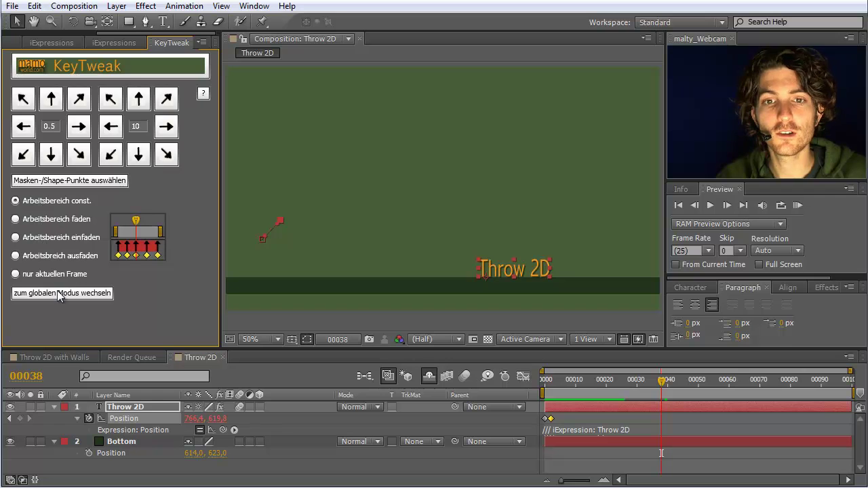
left_click(86, 66)
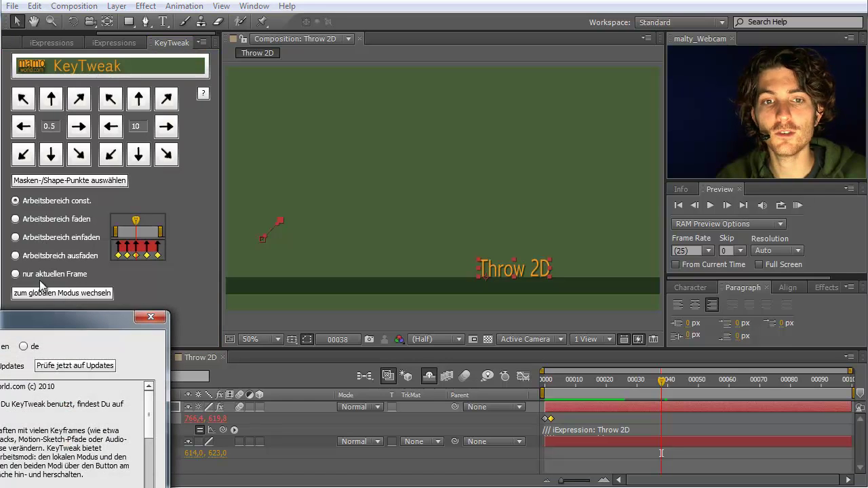
left_click_drag(36, 317, 143, 263)
left_click(101, 287)
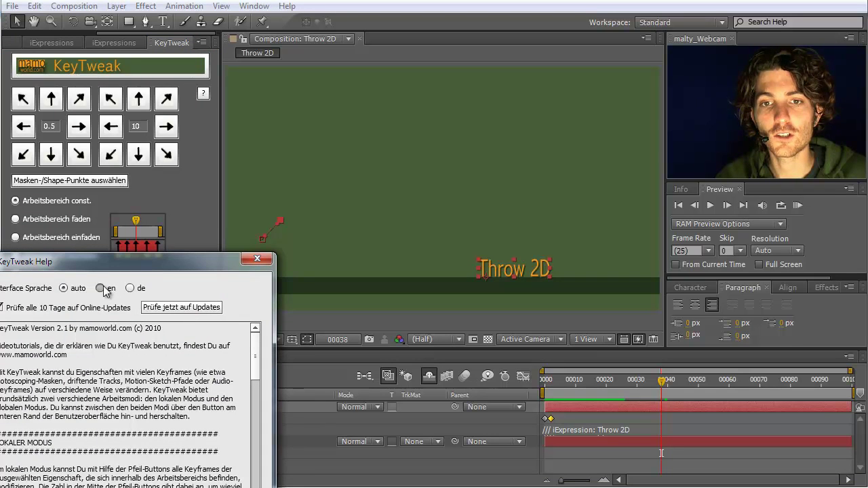
left_click(170, 428)
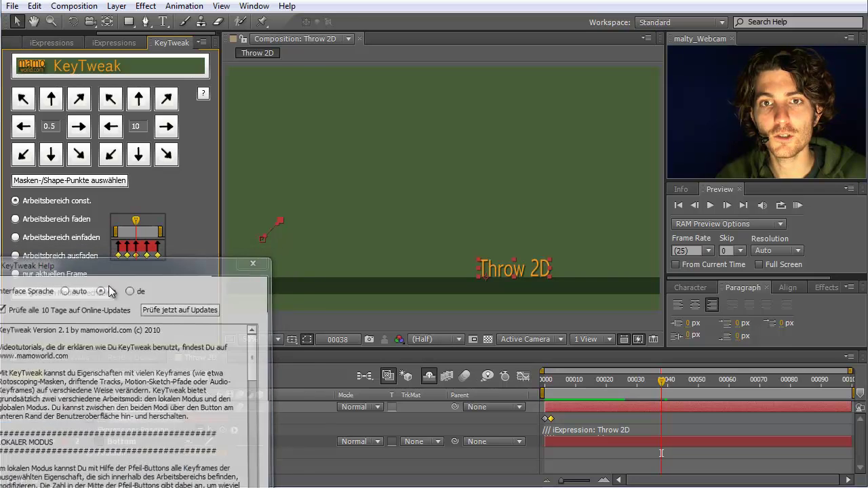
left_click(257, 259)
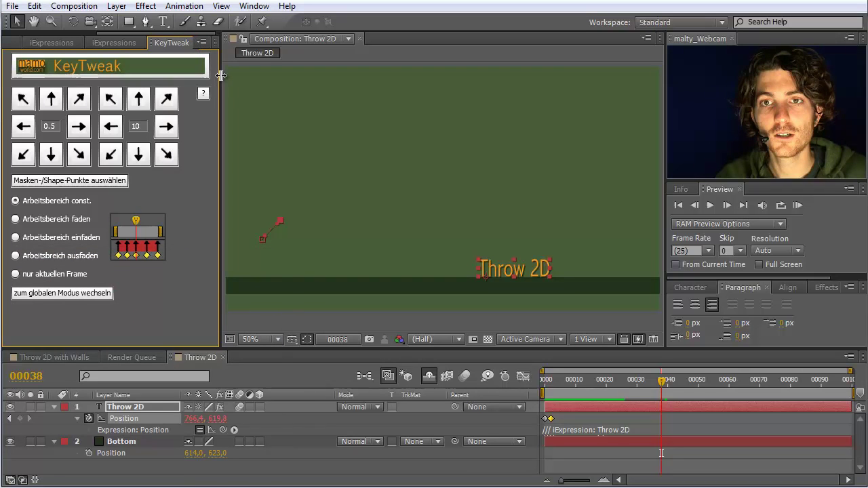
left_click_drag(222, 76, 240, 76)
left_click(208, 42)
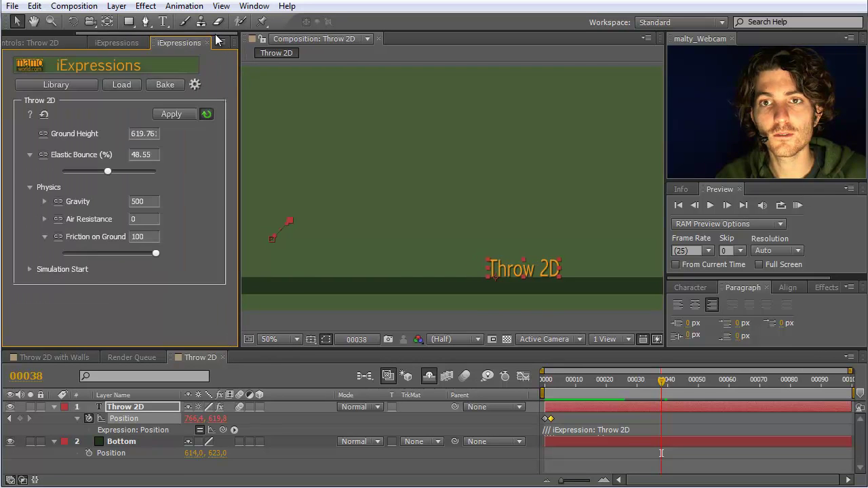
Reopen KeyTweak with its English interface and set it to workarea constant.
left_click(254, 6)
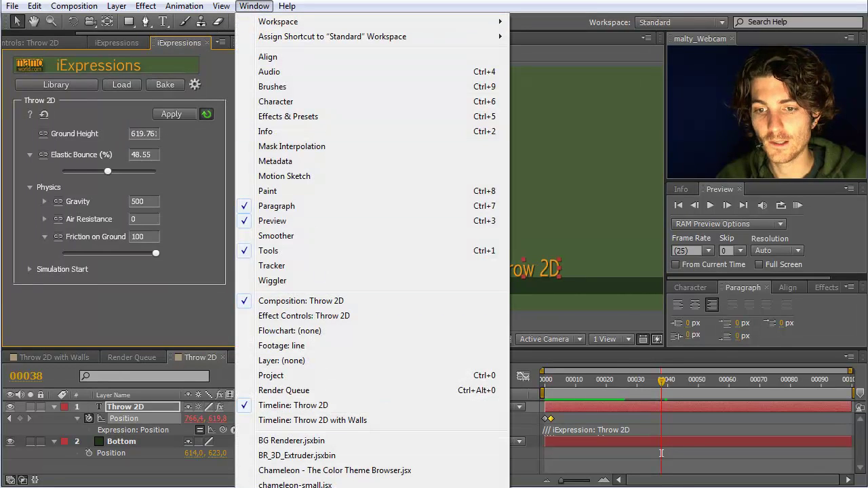
key("Escape")
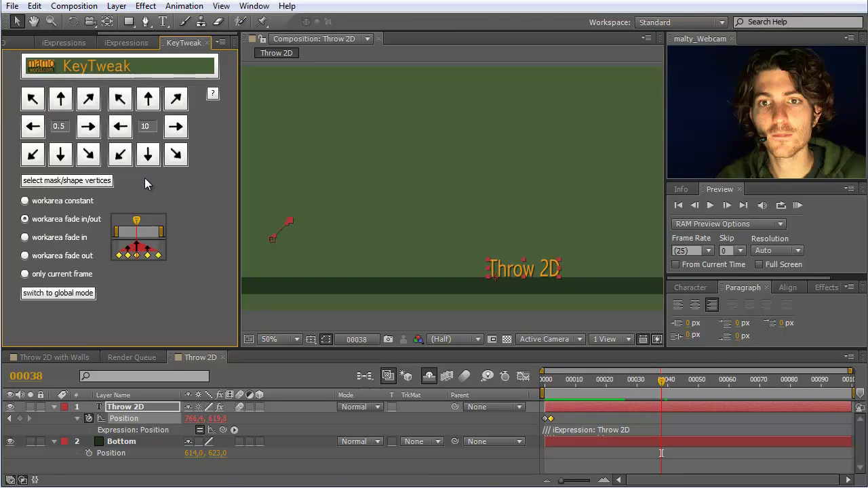
left_click(25, 200)
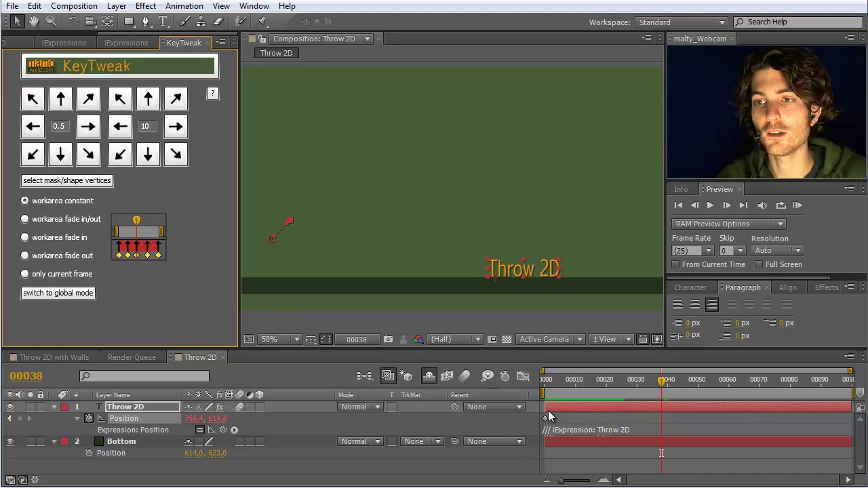
Shift the Throw 2D landing 20 px right to 786.4, then scrub to frame 51.
left_click(176, 127)
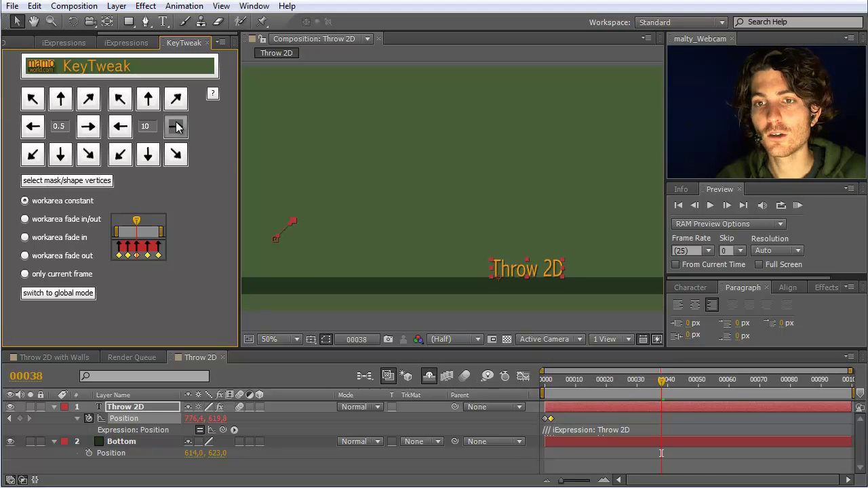
left_click(176, 126)
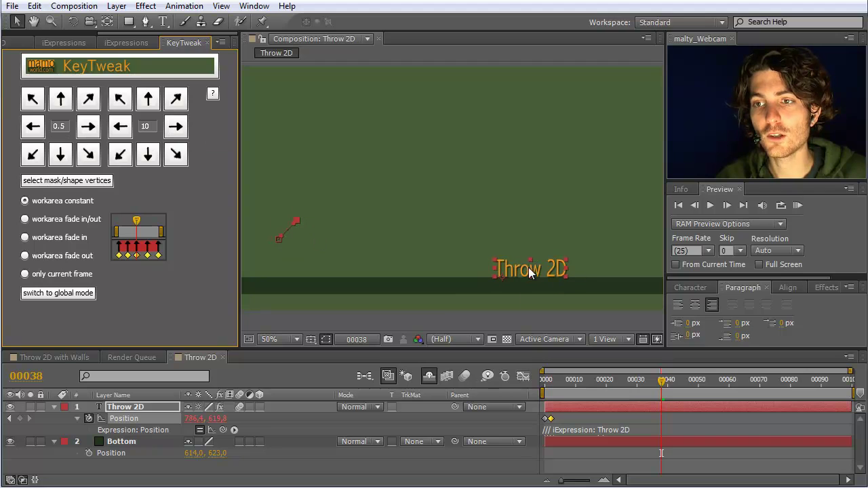
left_click_drag(662, 381, 704, 388)
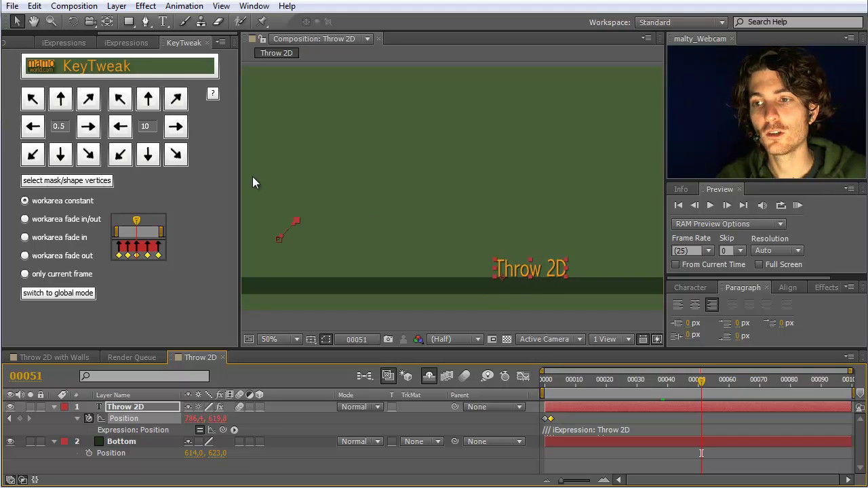
In the iExpressions Throw 2D controls, expand Simulation Start and keep Start at 'last keyframe'.
left_click(64, 43)
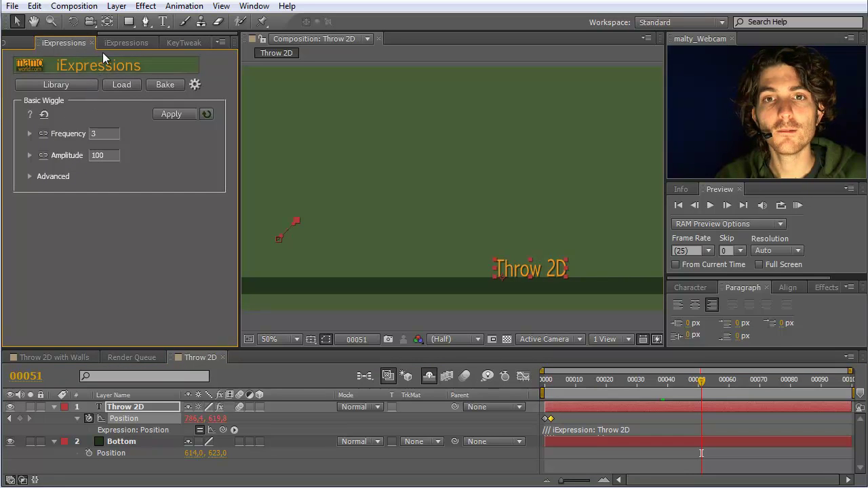
left_click(126, 42)
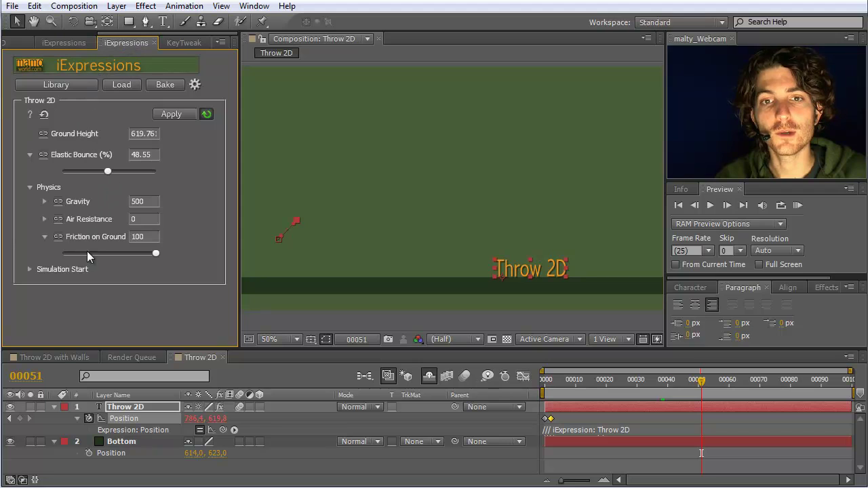
left_click(30, 269)
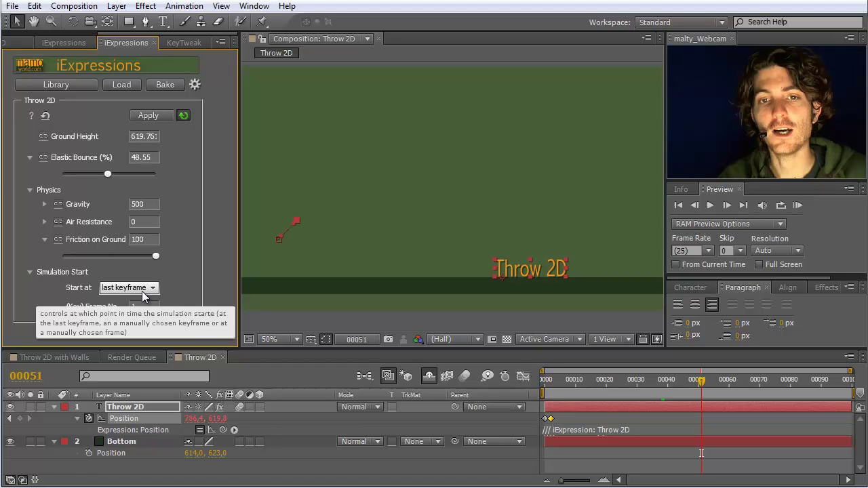
left_click_drag(575, 388, 636, 382)
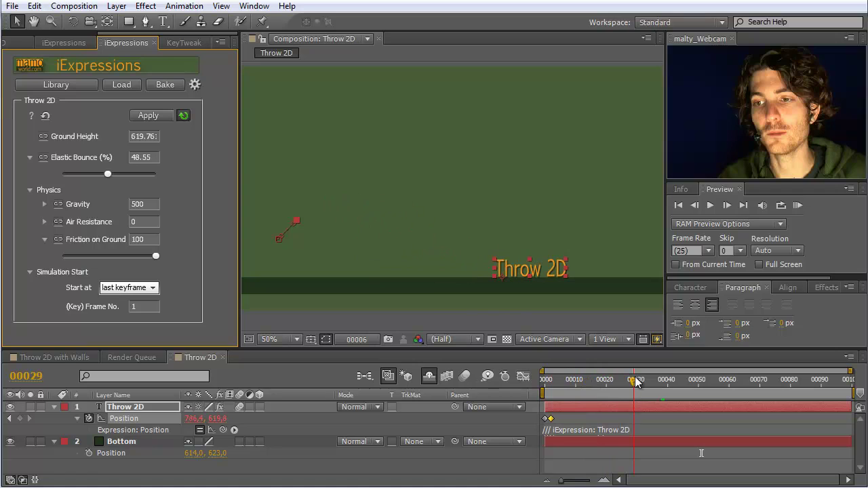
left_click(155, 291)
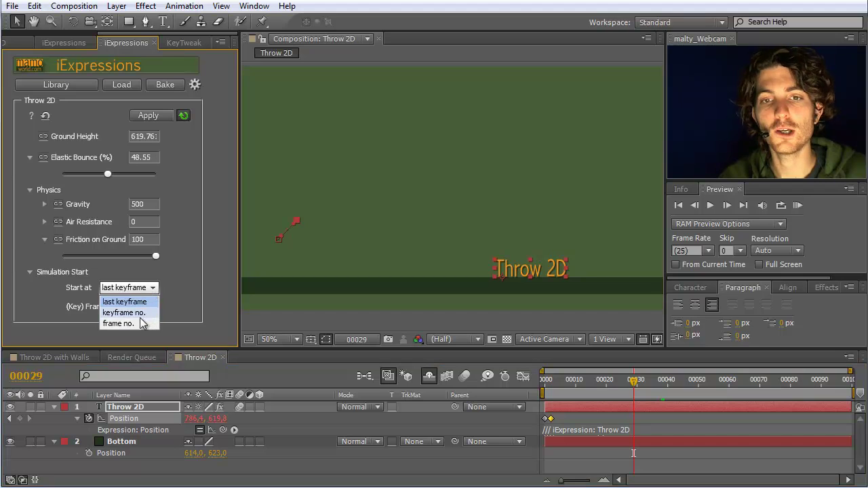
left_click(176, 293)
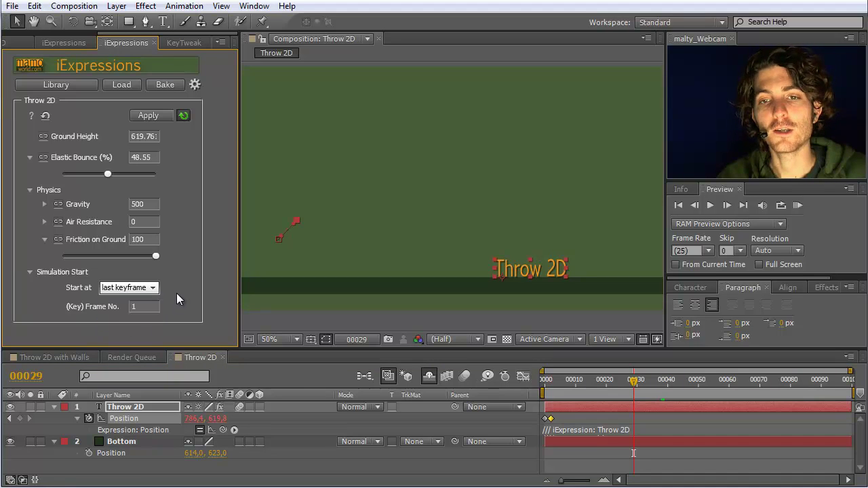